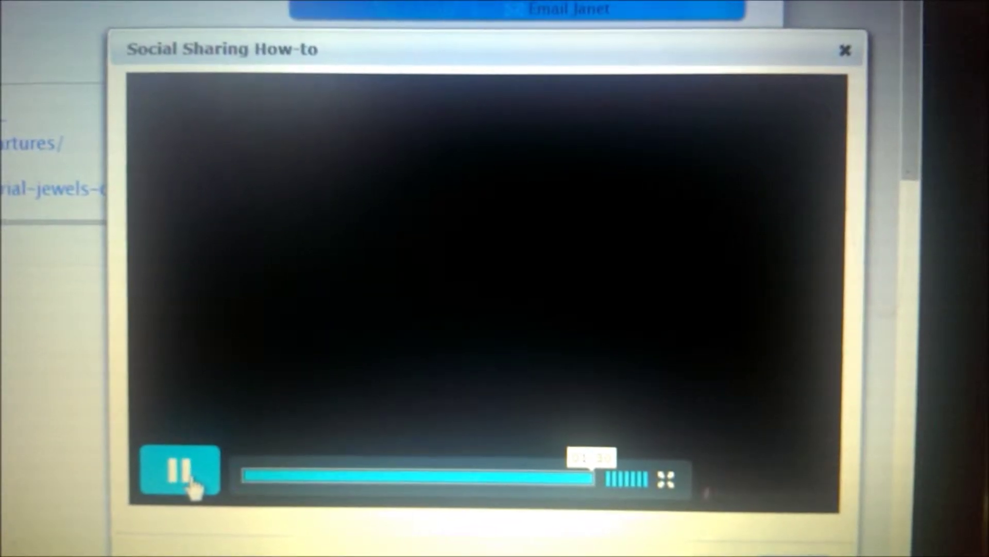
# - Restart the Social Sharing How-to video from the beginning
pyautogui.click(193, 483)
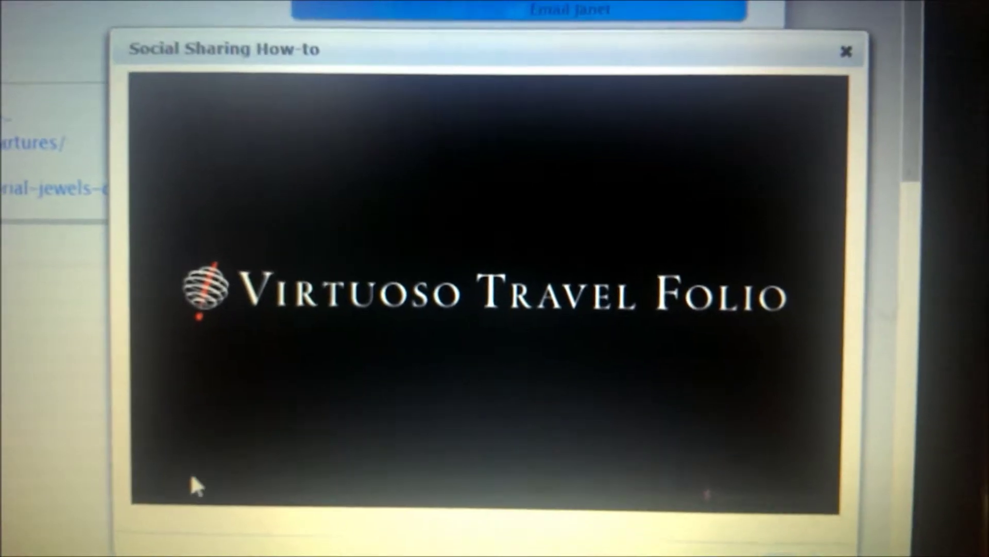